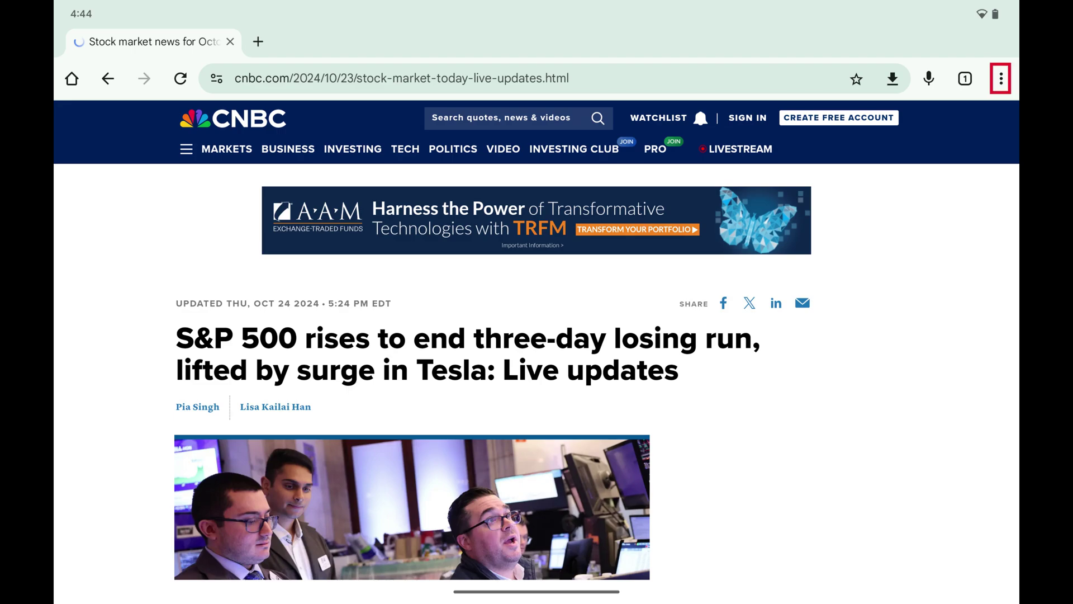
Open the Chrome menu and bring up Share for the CNBC live-updates article
{"action": "left_click", "coordinate": [1001, 77]}
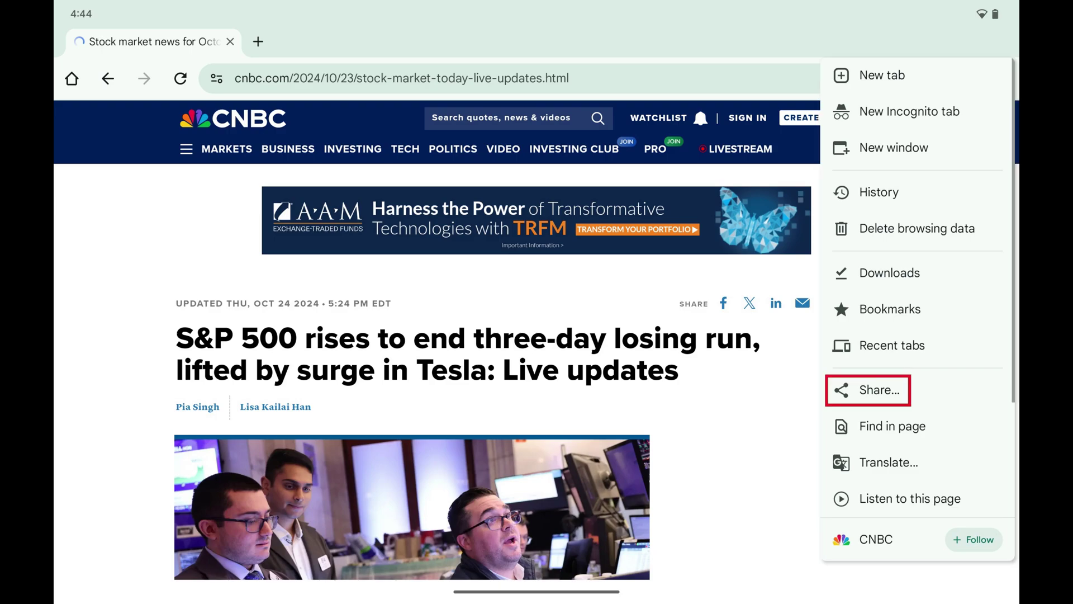
{"action": "left_click", "coordinate": [878, 391]}
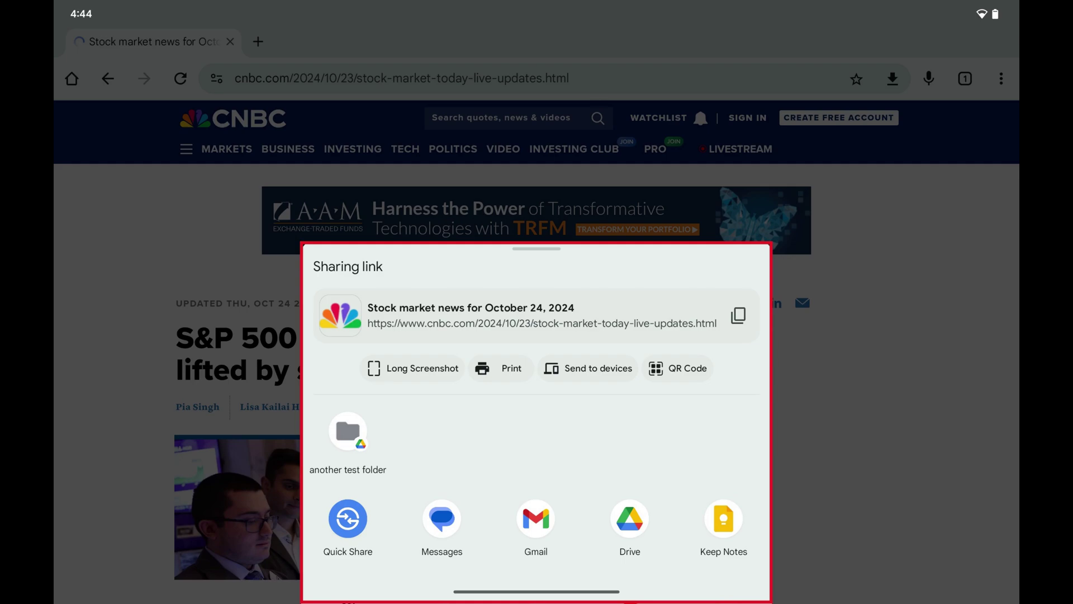
Open the 24-page print preview and pick EPSON WF-2850 Series as the printer
{"action": "left_click", "coordinate": [500, 367]}
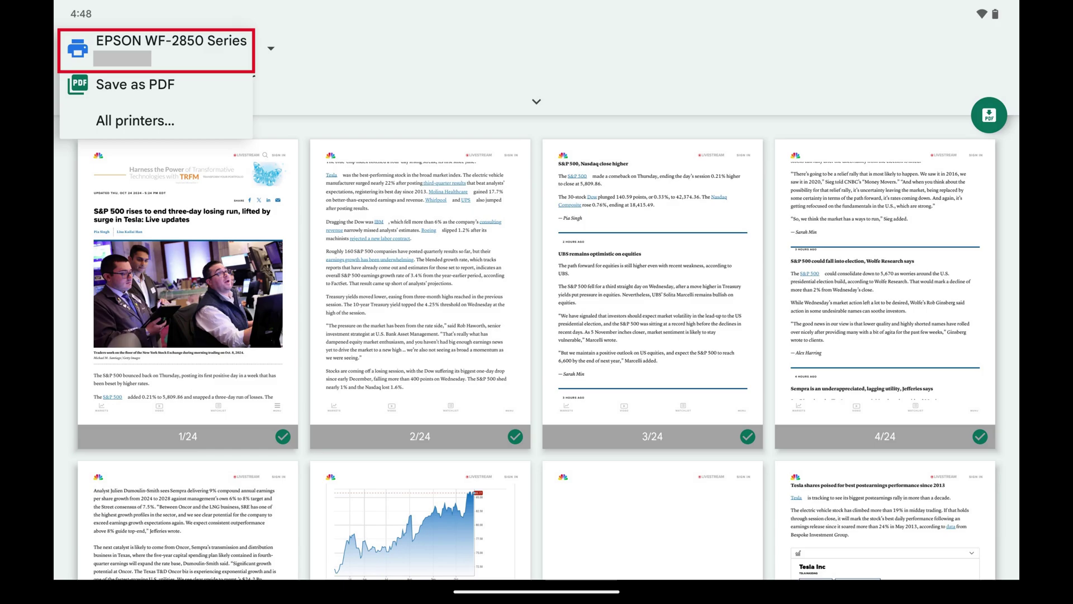
{"action": "left_click", "coordinate": [157, 48]}
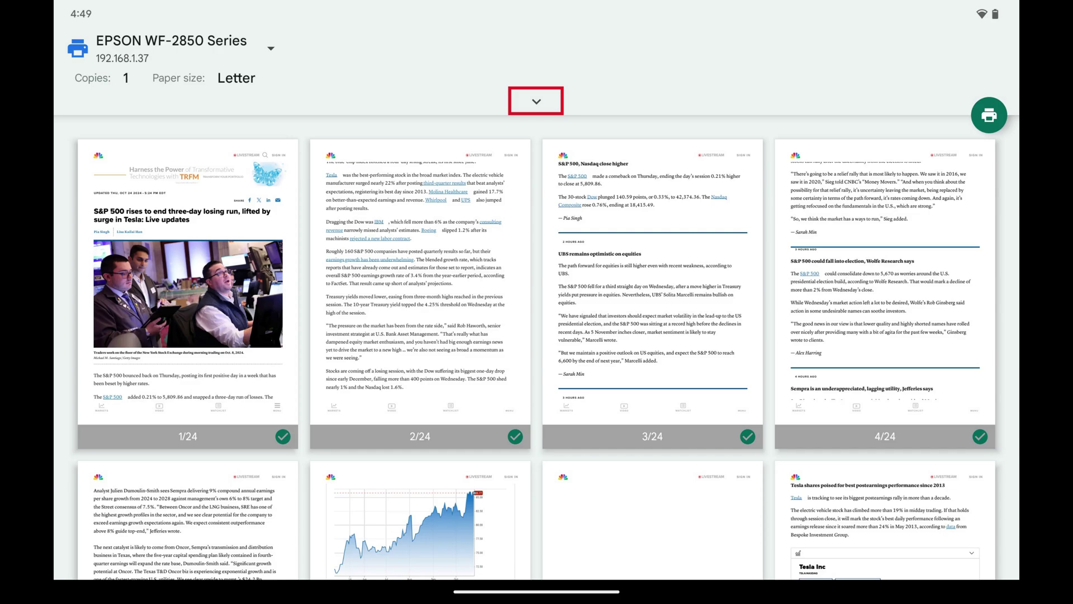
Expand the EPSON WF-2850 Series print settings to show orientation and two-sided options
{"action": "left_click", "coordinate": [536, 102]}
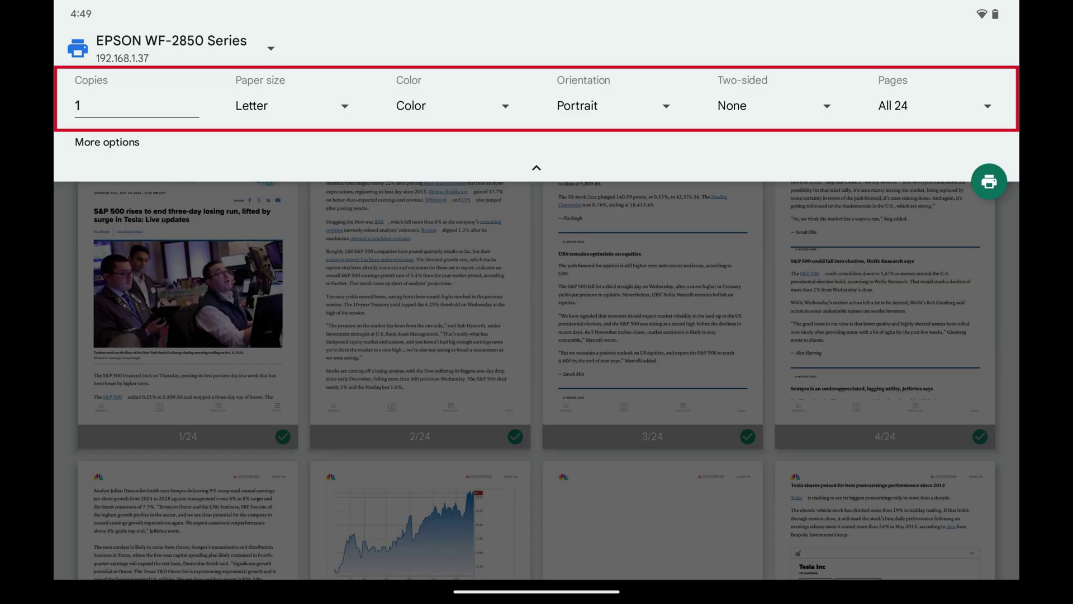